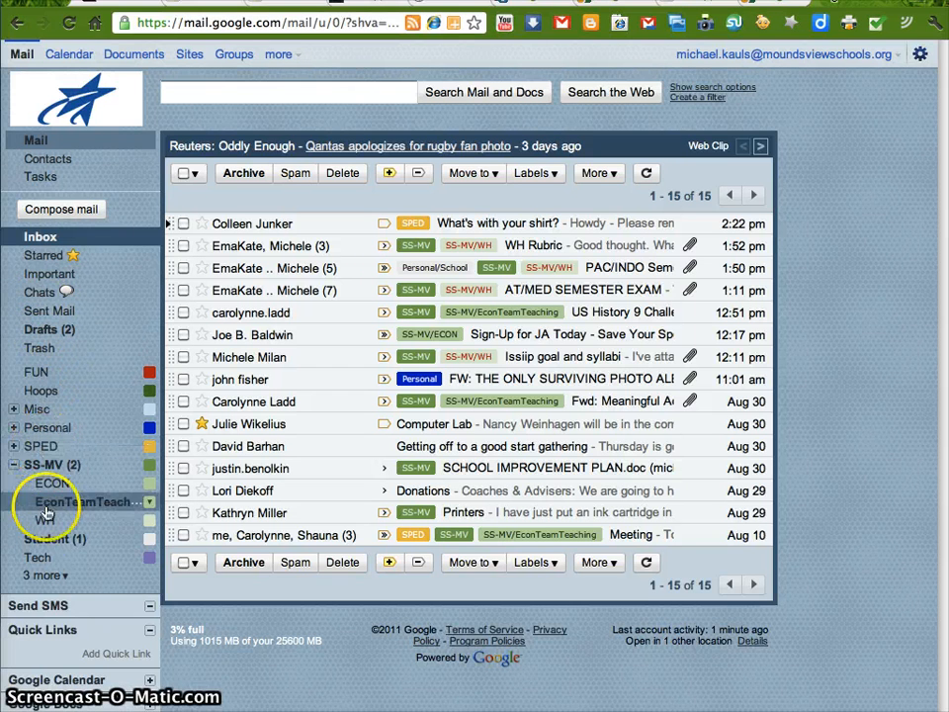
# Create a new label named "asdflkjasd;lkfj" and give it the dark slate color RGB (90, 105, 134).
pyautogui.click(44, 573)
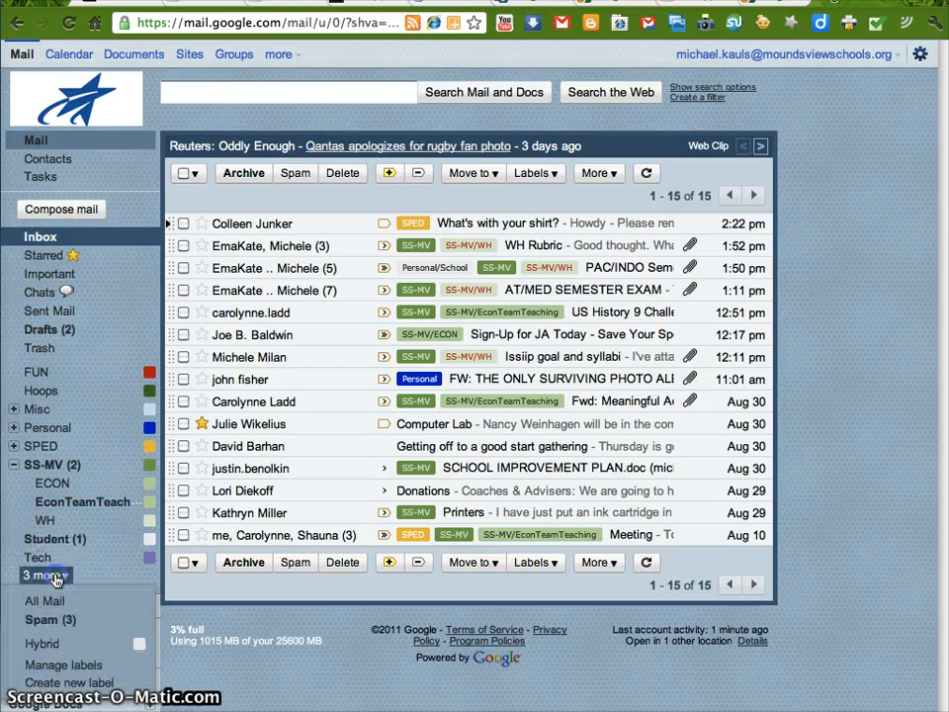
pyautogui.click(69, 683)
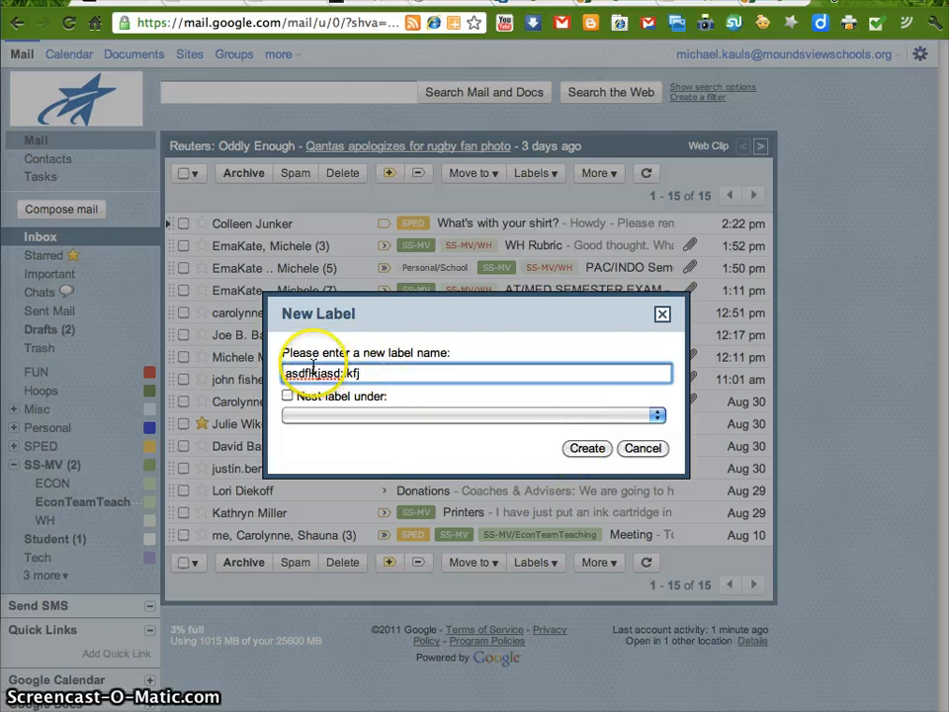
pyautogui.click(588, 450)
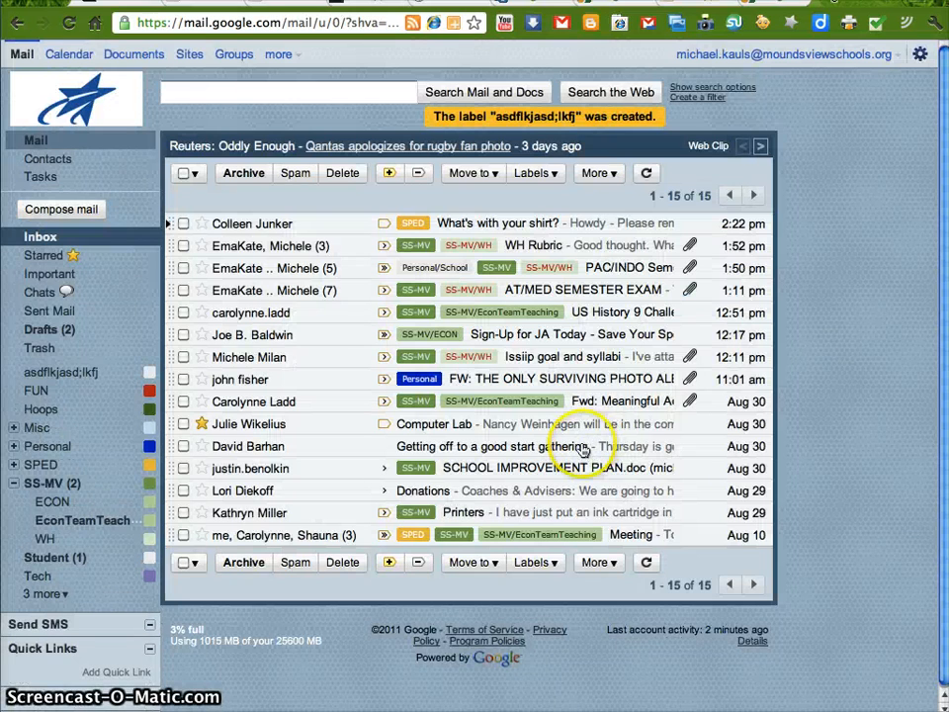
pyautogui.click(150, 377)
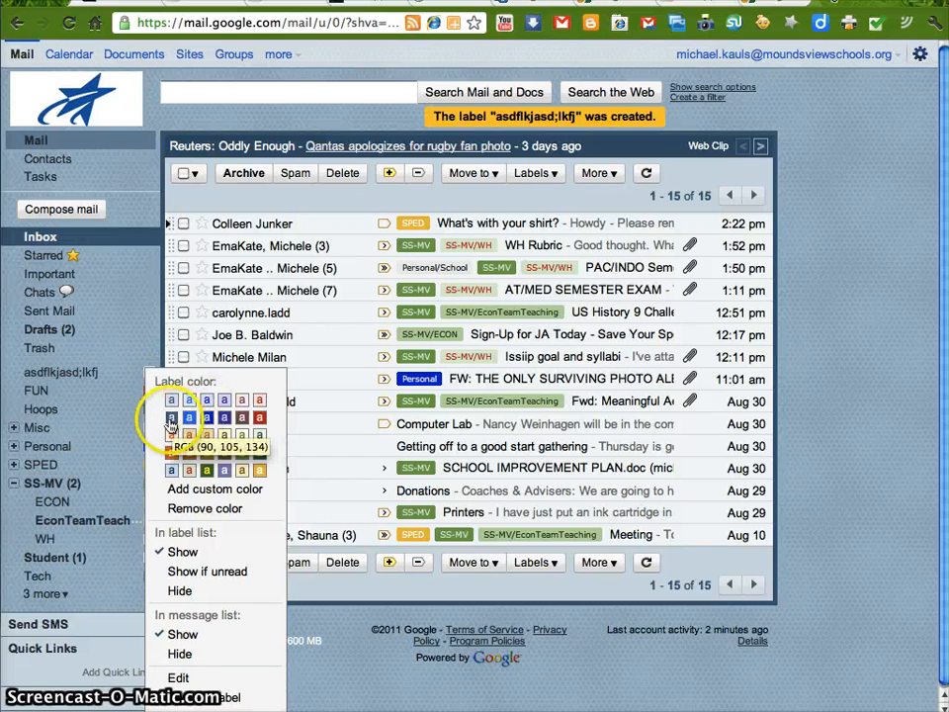
pyautogui.click(171, 417)
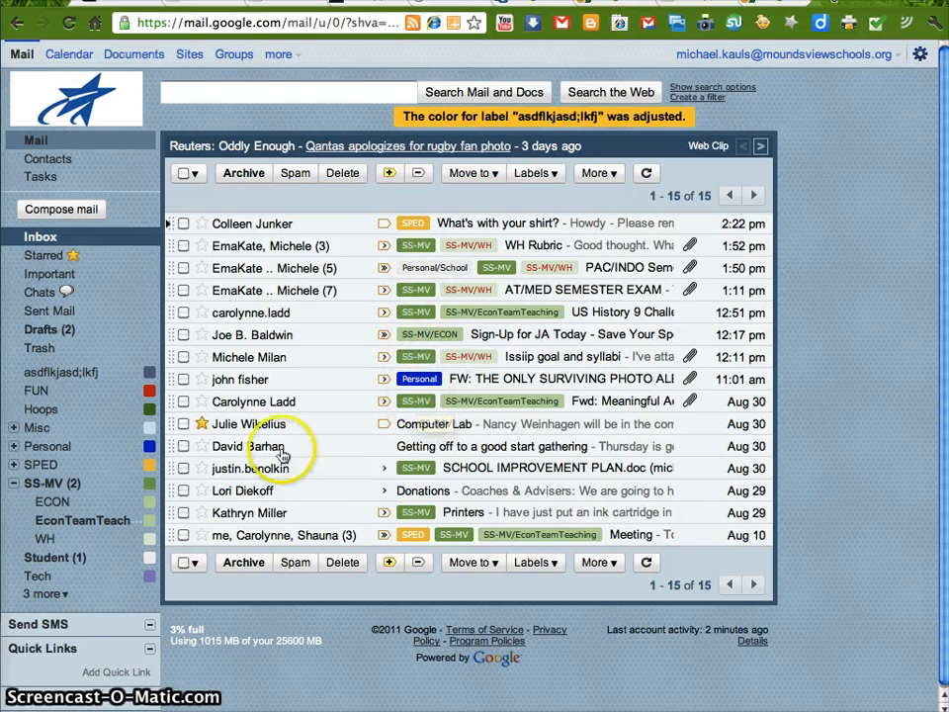
# Apply the FUN label to the "Getting off to a good start gathering" message in the inbox.
pyautogui.click(184, 446)
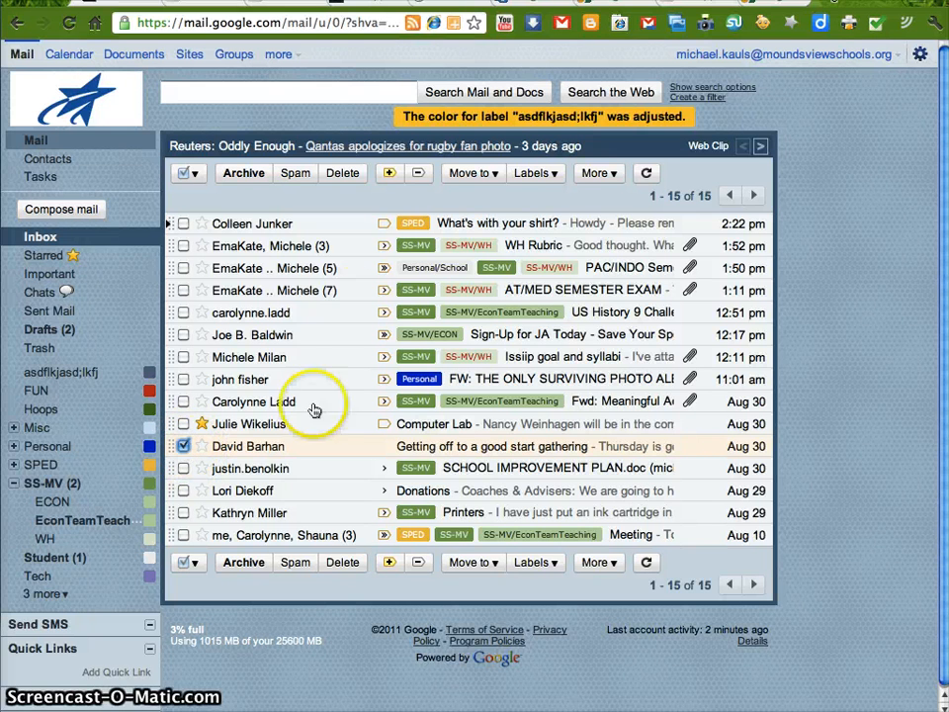
pyautogui.click(547, 174)
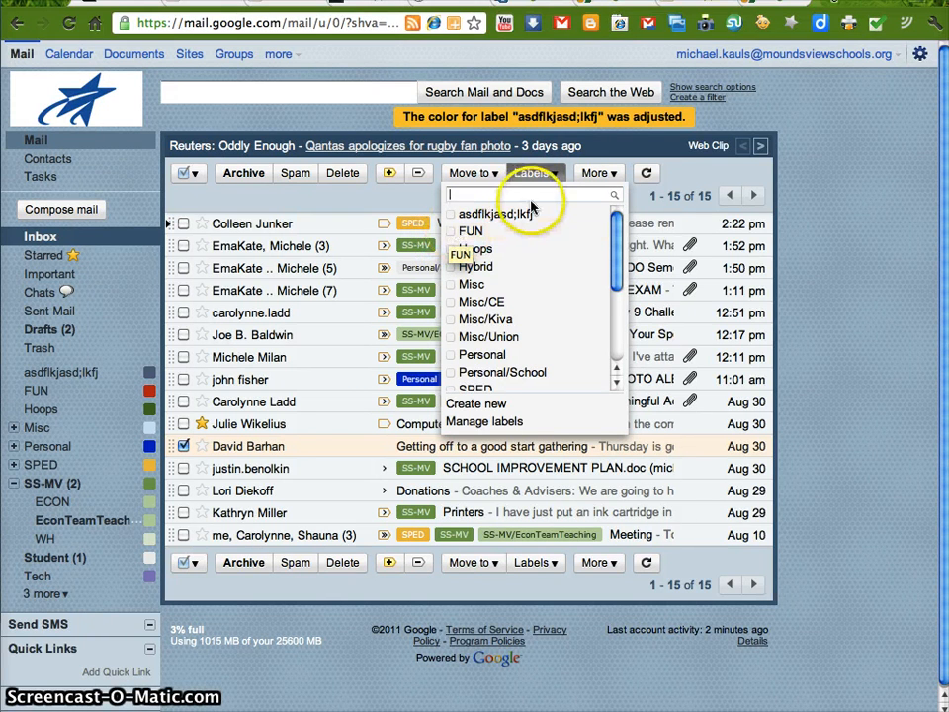
pyautogui.click(452, 231)
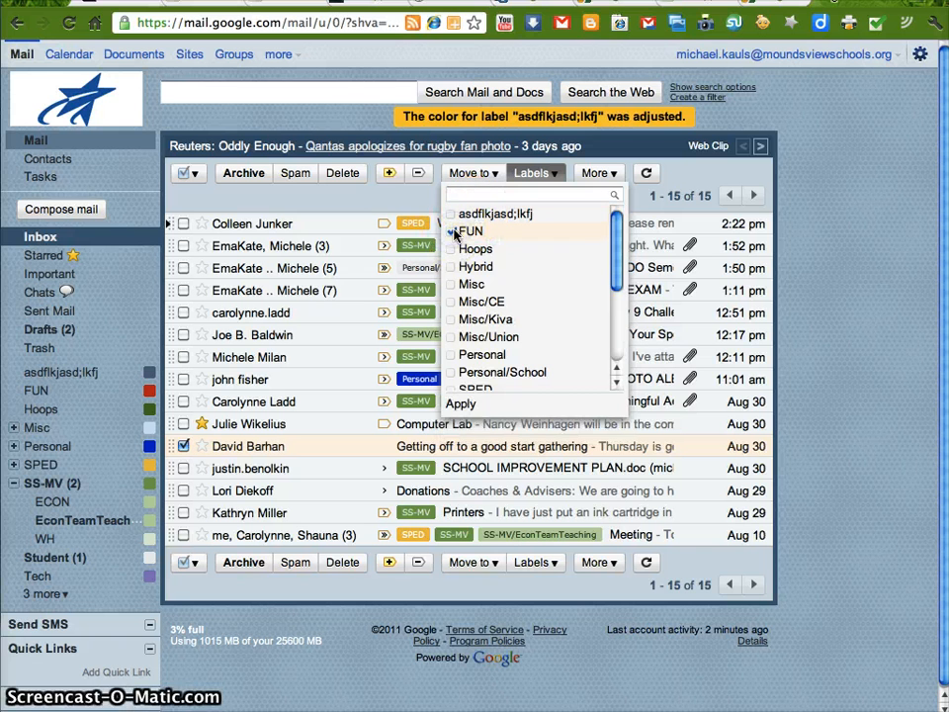
pyautogui.click(460, 403)
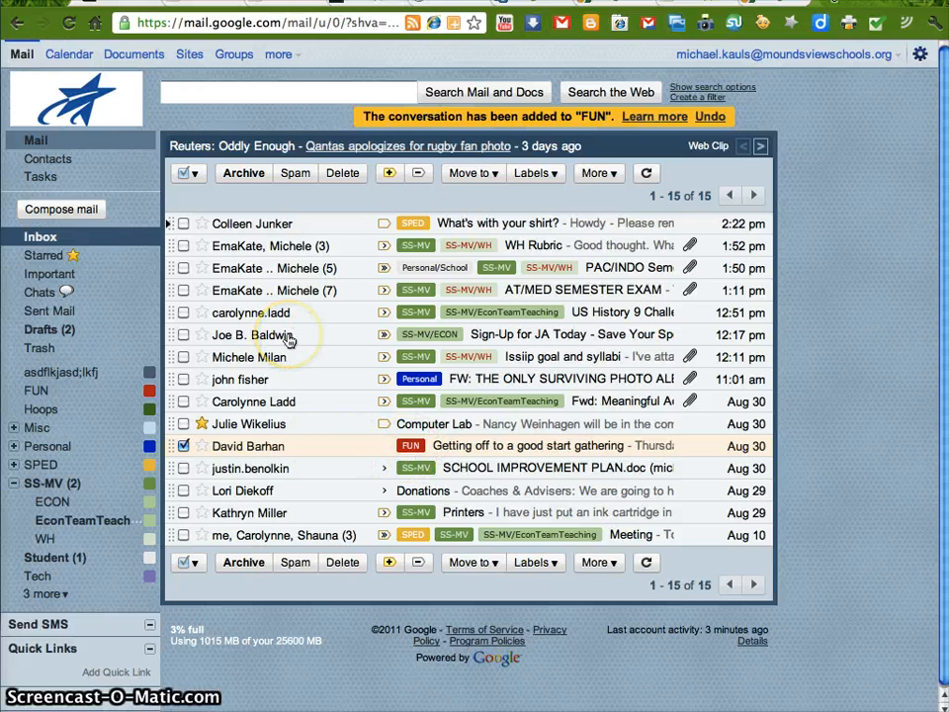
# View the messages filed under the FUN label and return to the inbox.
pyautogui.moveTo(287, 338)
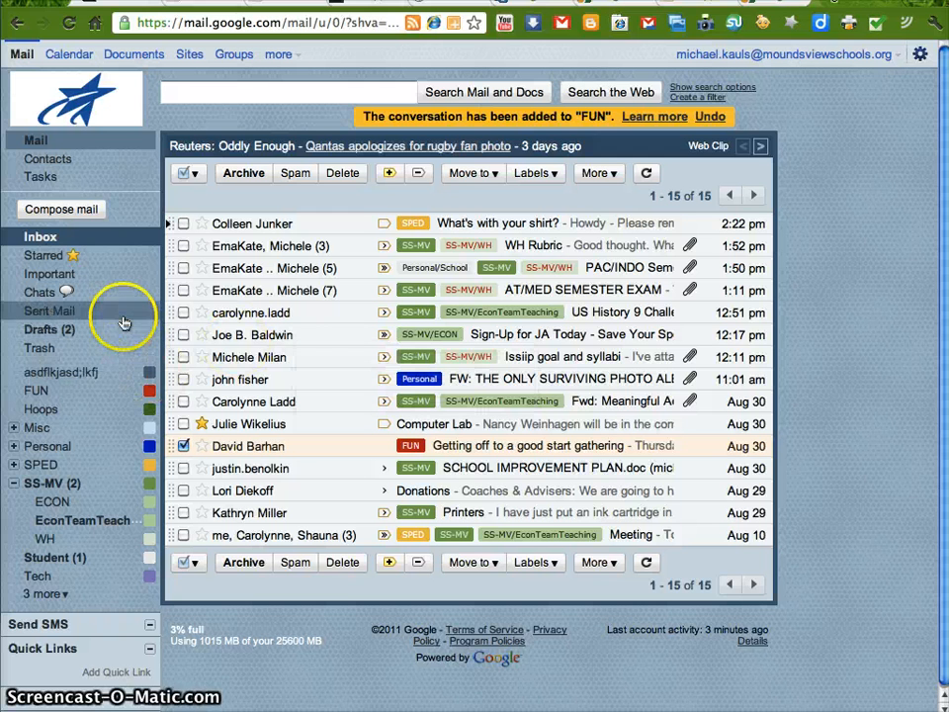
pyautogui.click(126, 397)
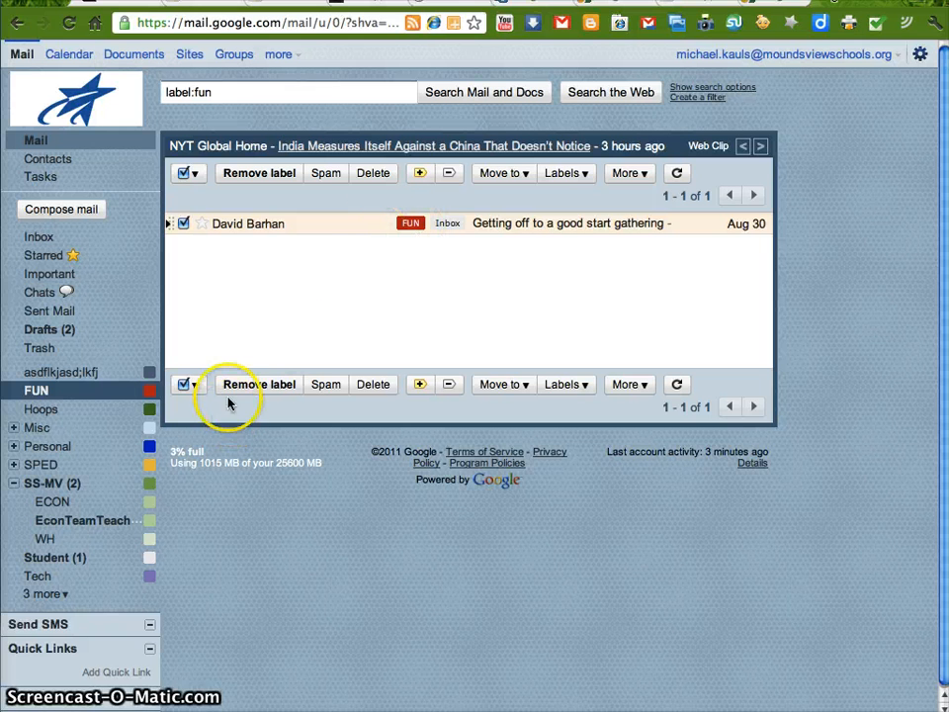
pyautogui.click(45, 239)
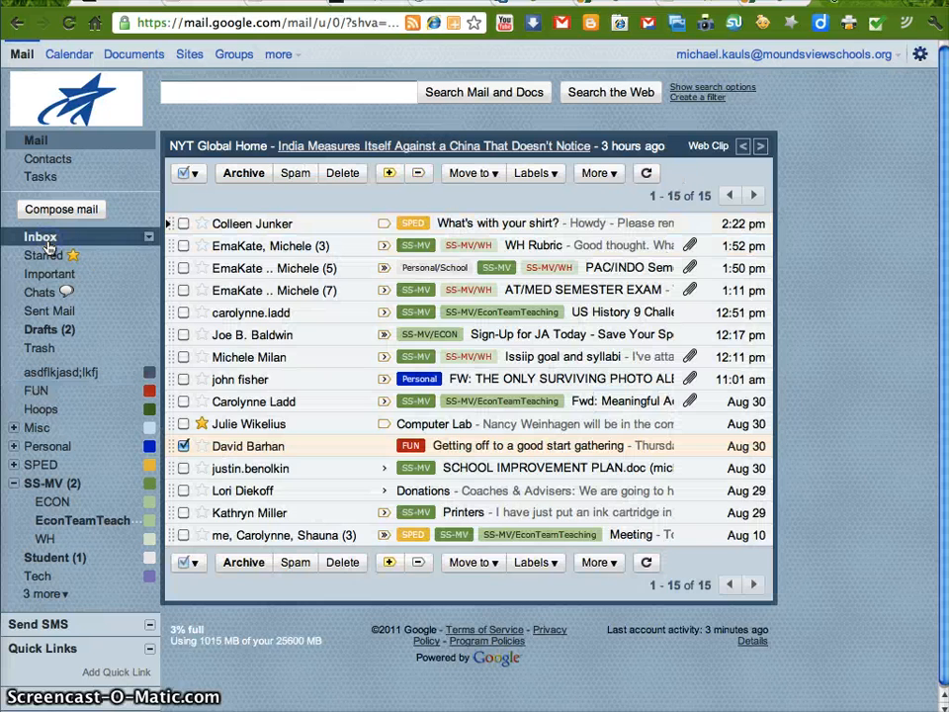
pyautogui.click(236, 247)
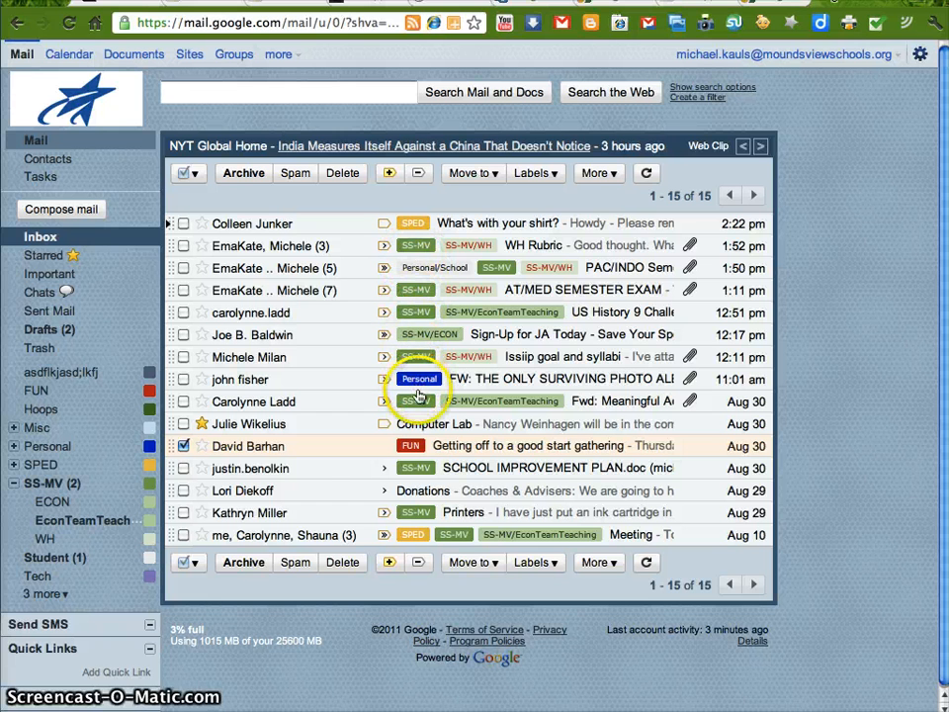
# Start a new mail filter whose sender criterion is two staff e-mail addresses joined by OR, and continue to its actions.
pyautogui.click(684, 99)
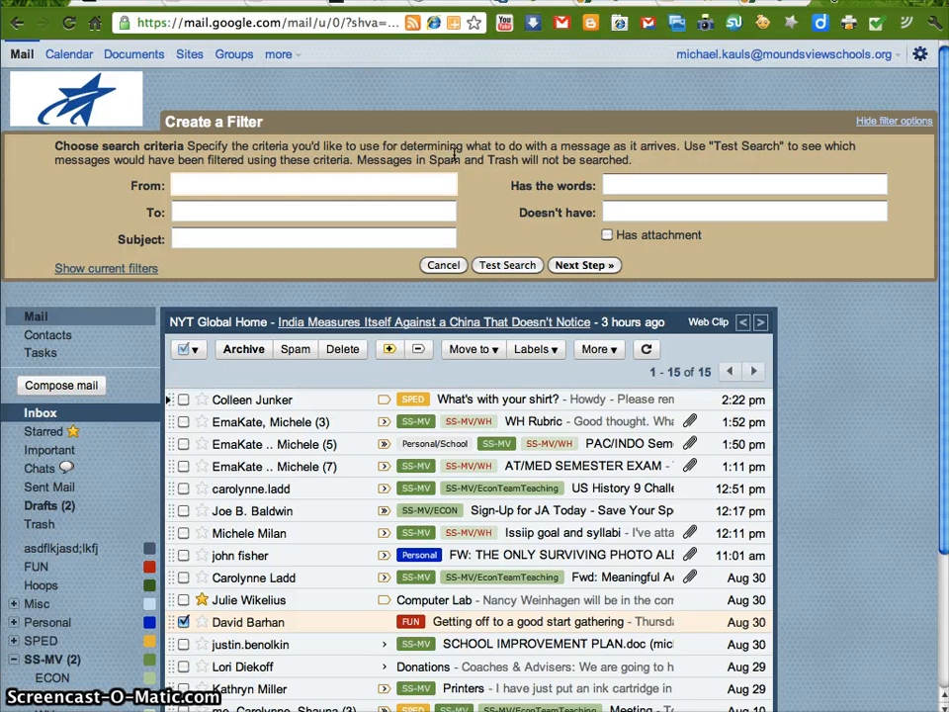
pyautogui.hotkey('ctrl', 'v')
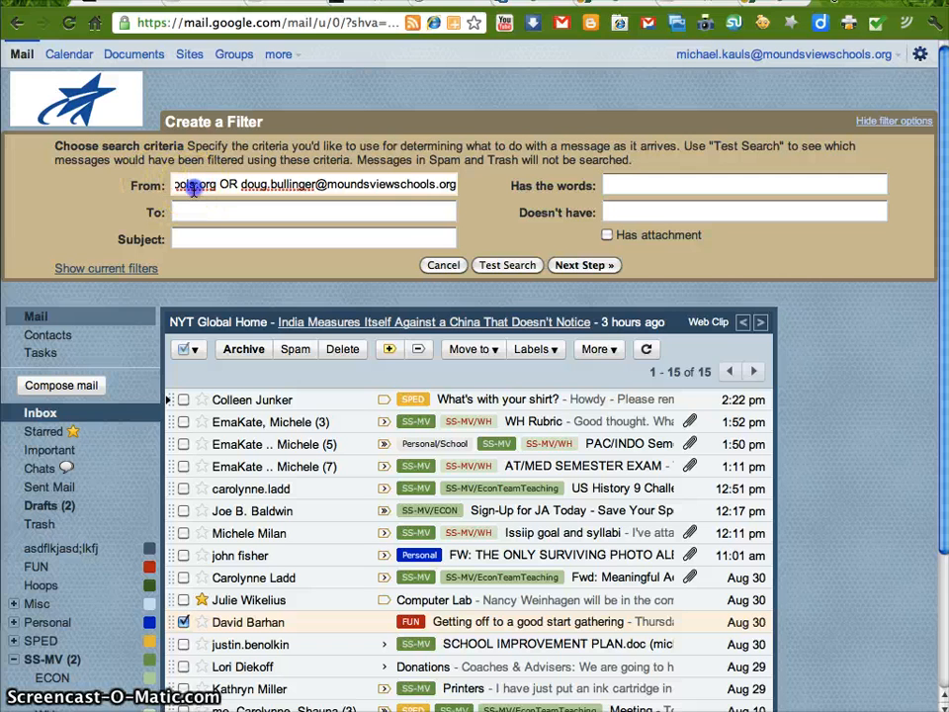
pyautogui.press('Left')
pyautogui.press('Left')
pyautogui.press('Left')
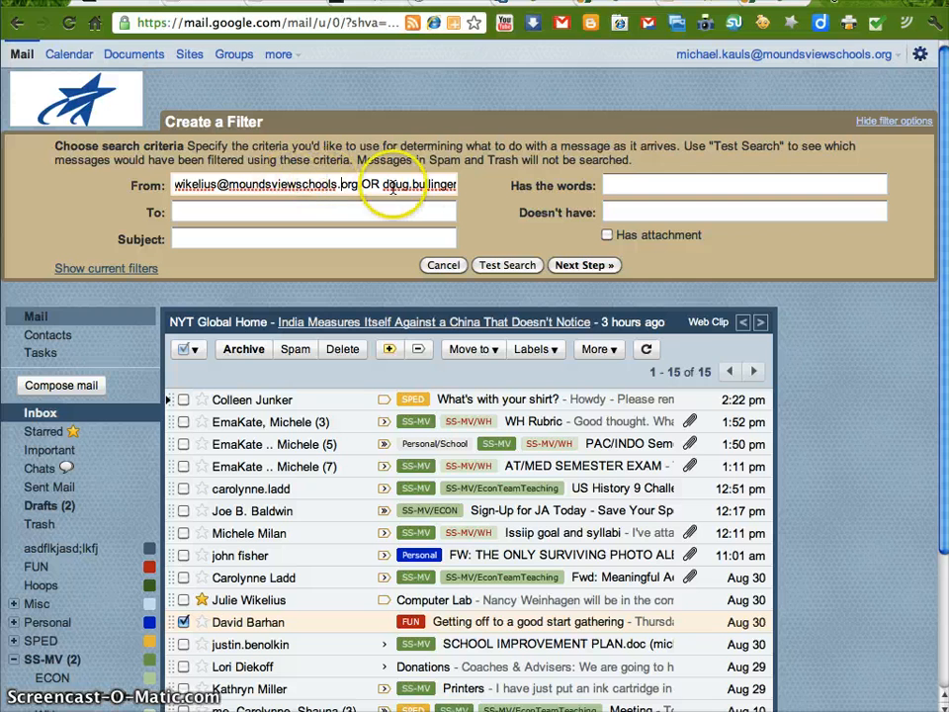
pyautogui.click(573, 266)
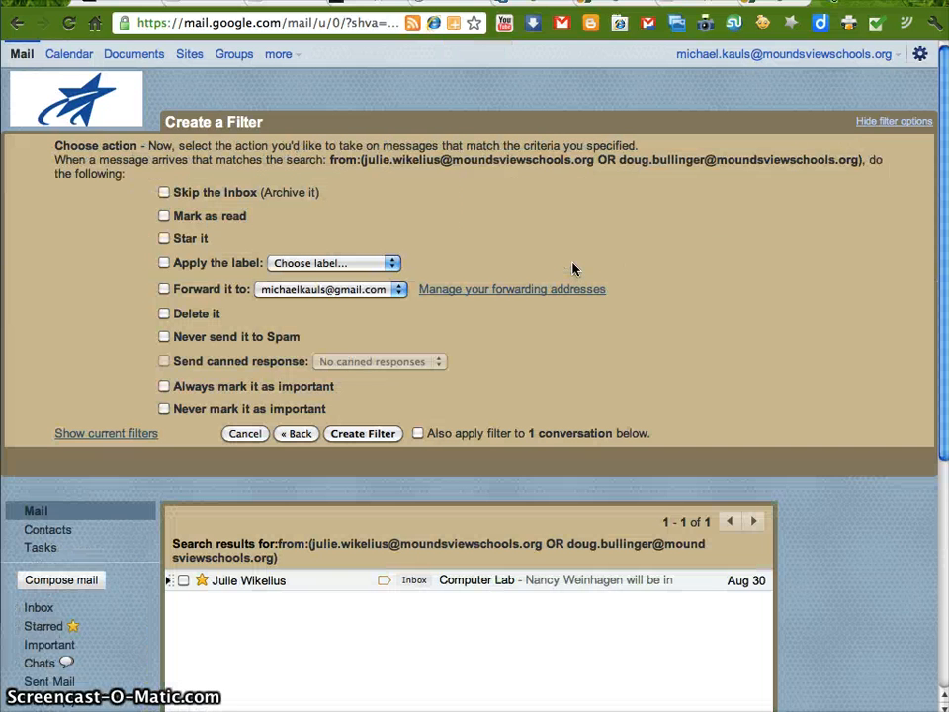
# Create the filter so it stars matching messages and applies a new label named ADMIN, including to the existing matching conversation.
pyautogui.click(165, 239)
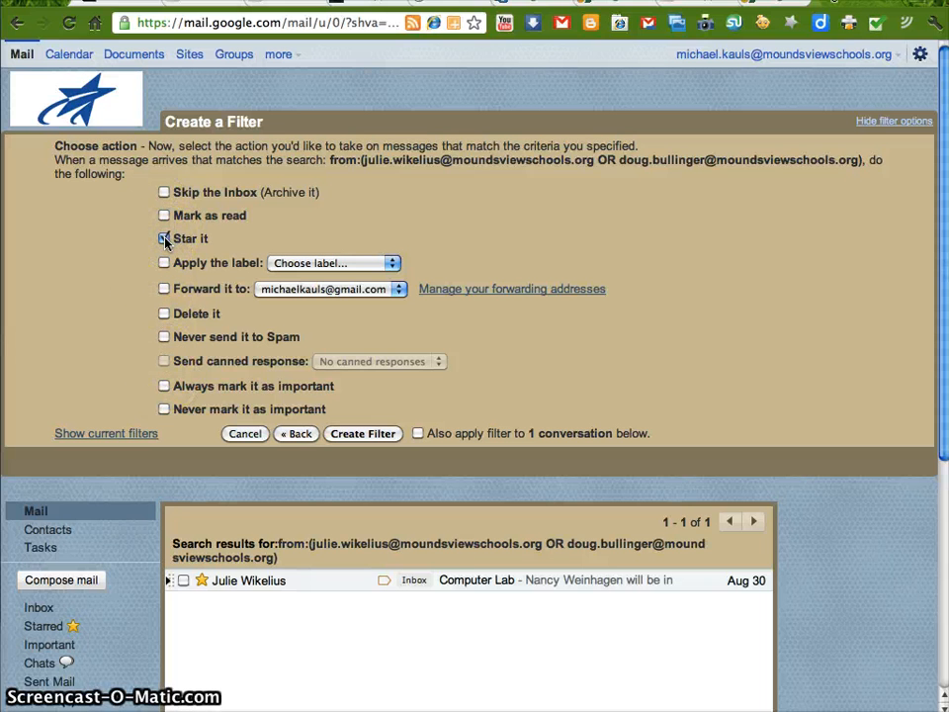
pyautogui.click(164, 262)
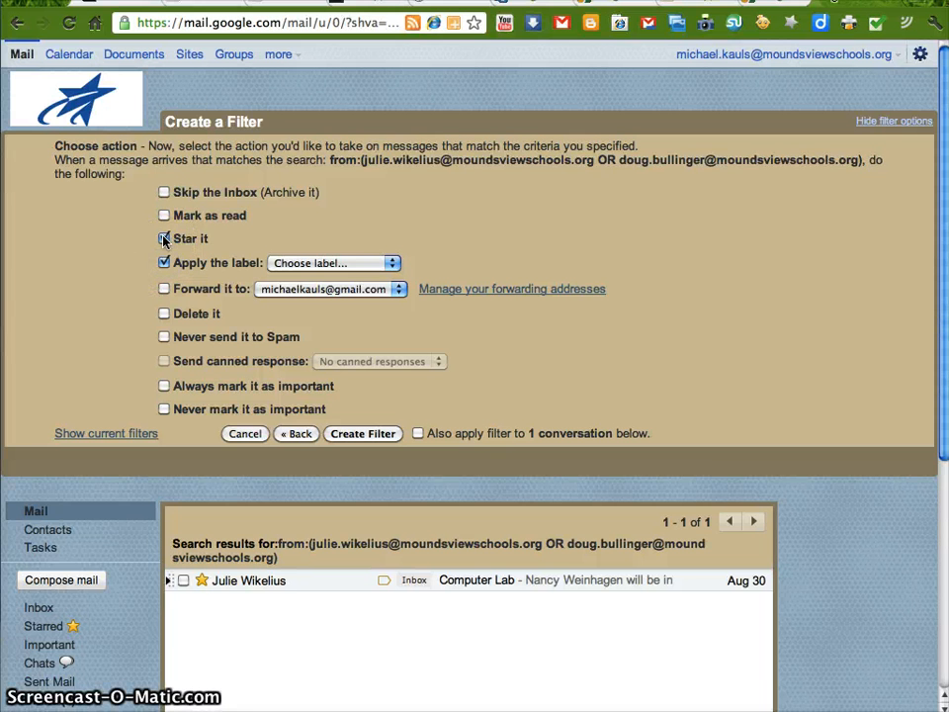
pyautogui.click(166, 240)
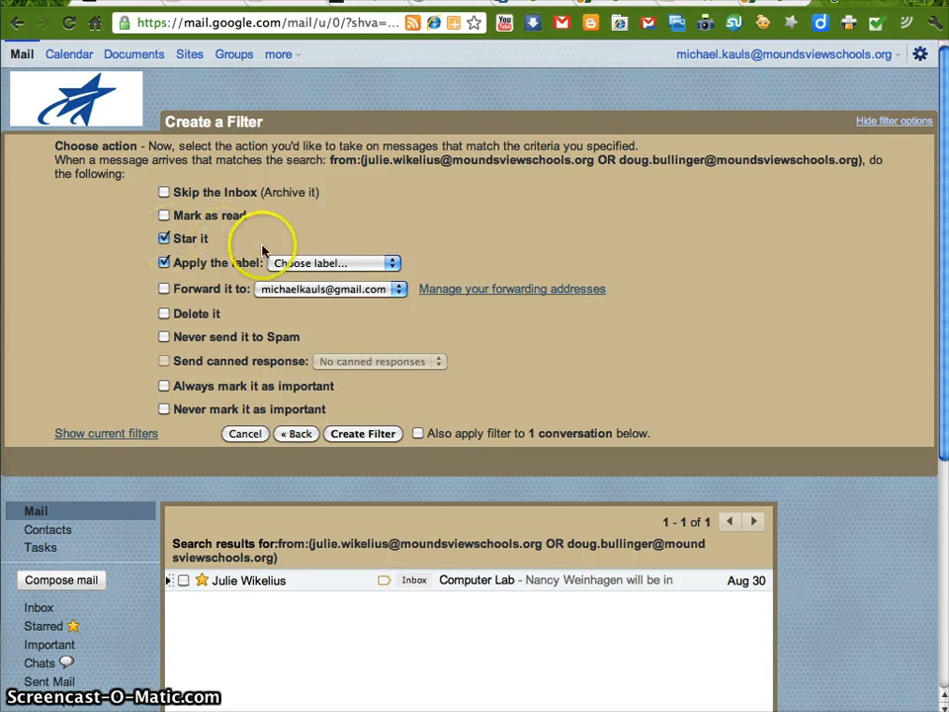
pyautogui.click(362, 264)
pyautogui.click(358, 282)
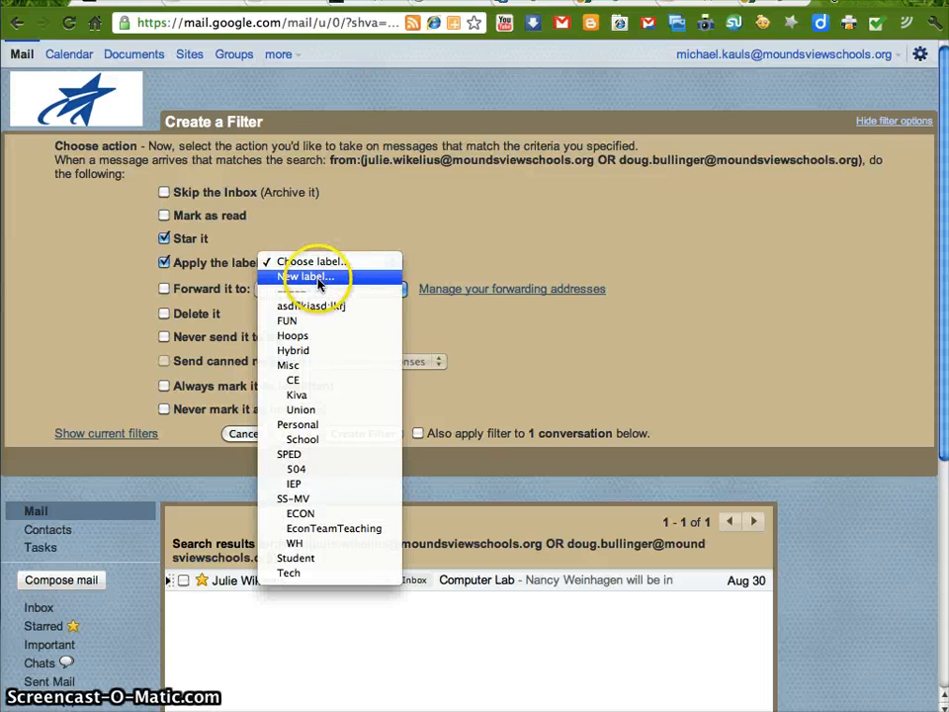
pyautogui.click(319, 278)
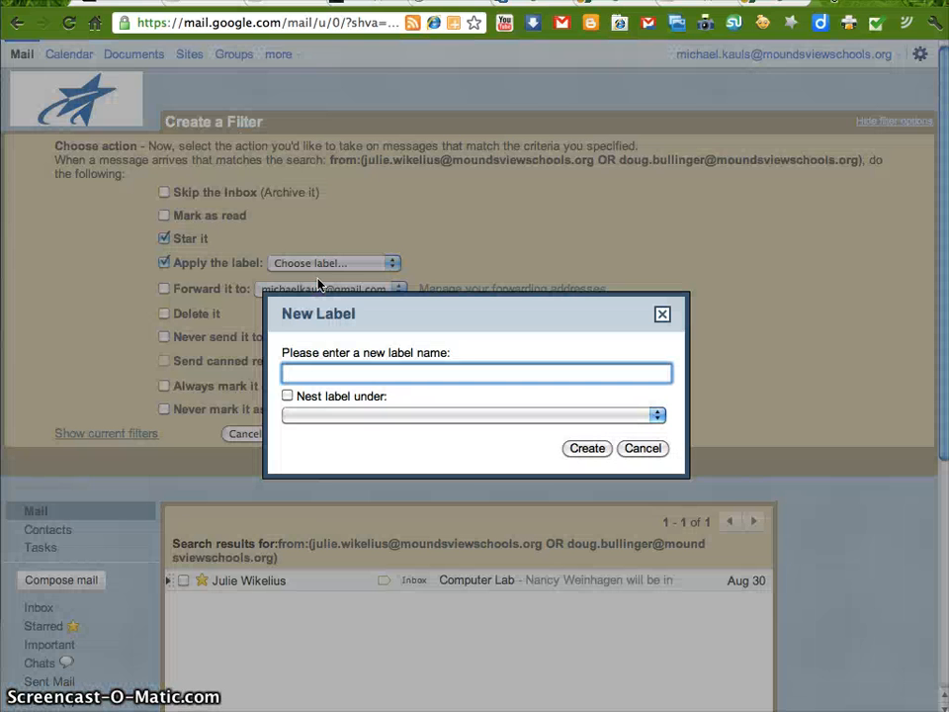
pyautogui.write('ADMIN')
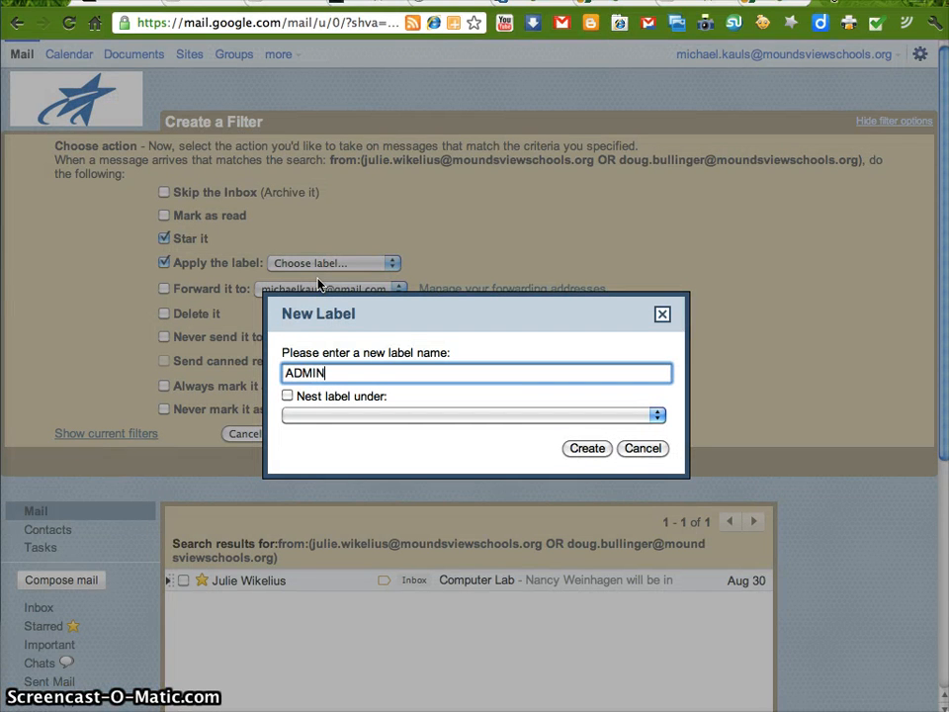
pyautogui.click(582, 451)
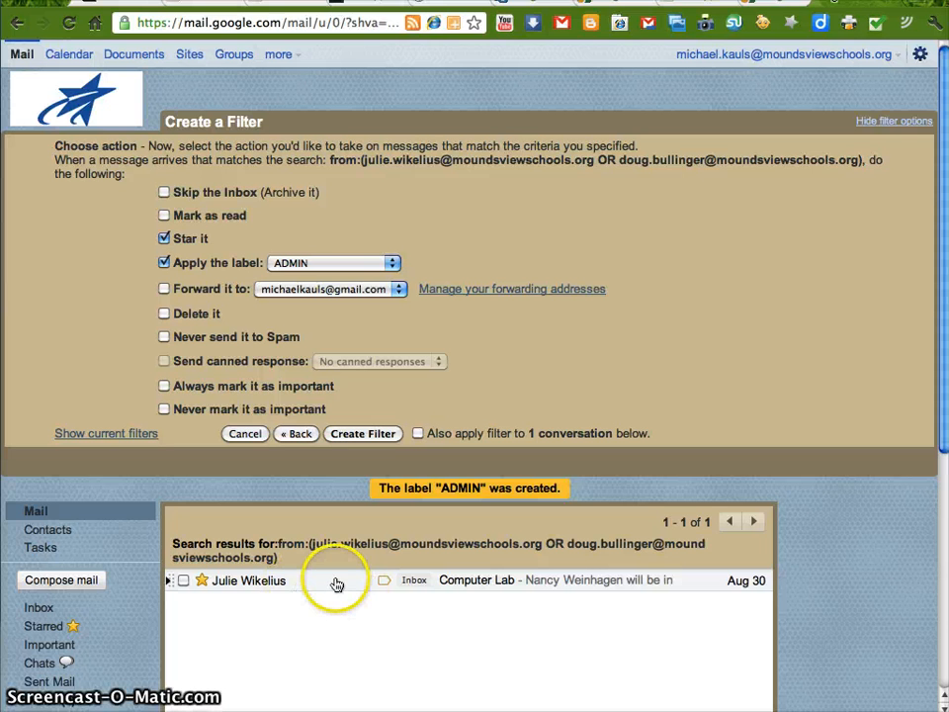
pyautogui.click(417, 435)
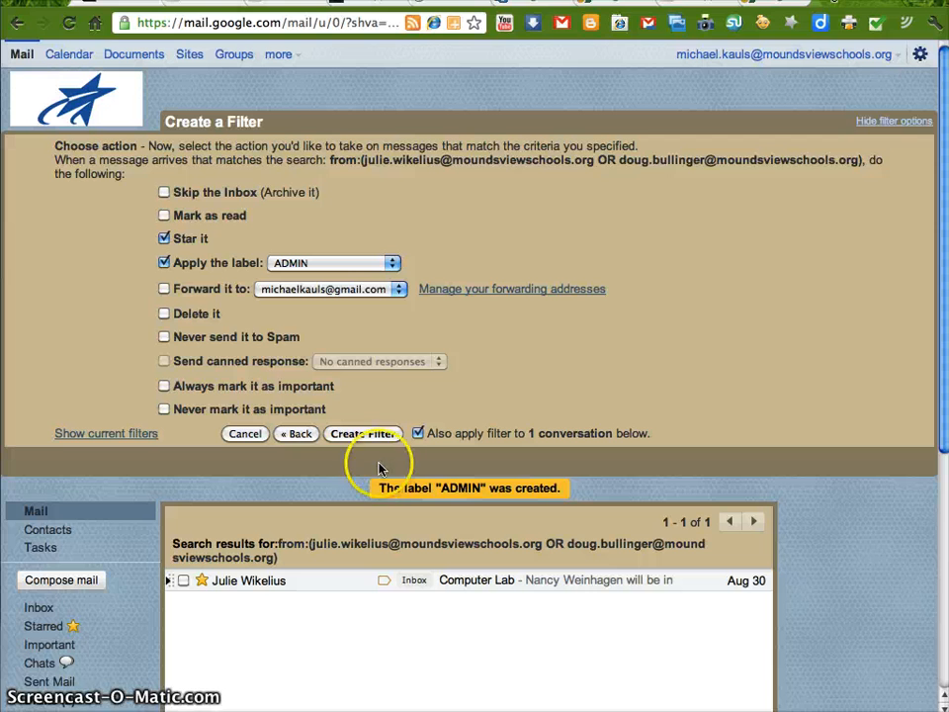
pyautogui.click(362, 436)
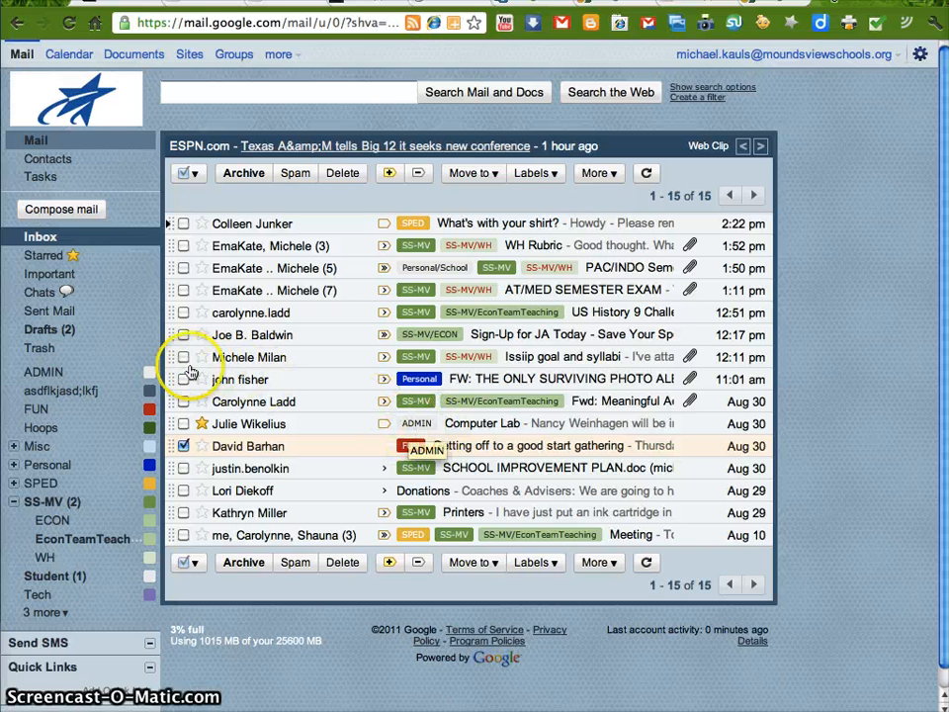
# Change the ADMIN label's color to bright blue.
pyautogui.click(147, 373)
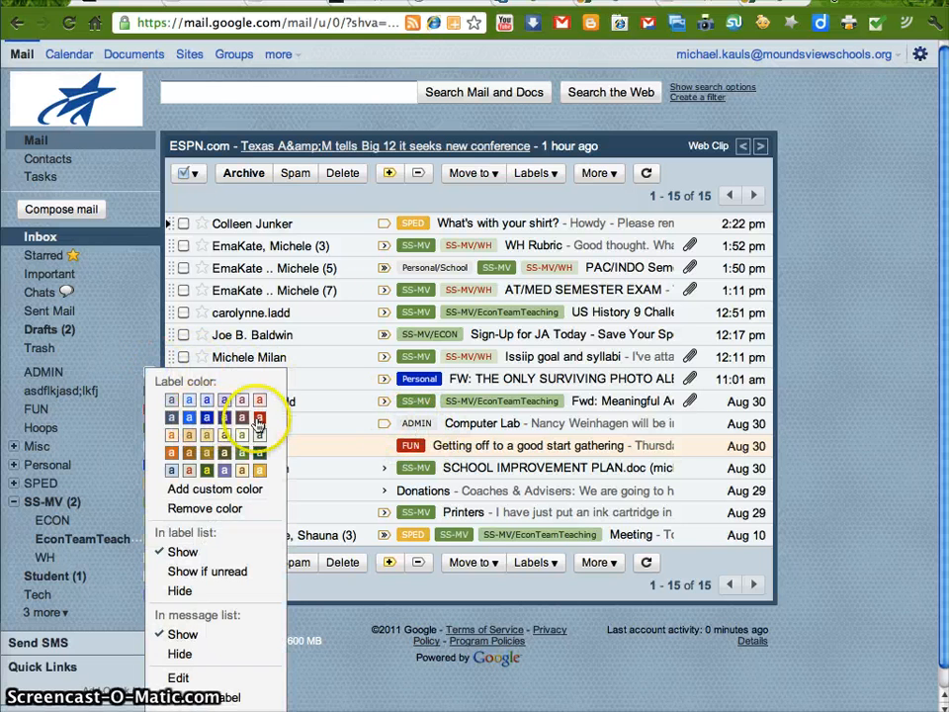
pyautogui.click(189, 417)
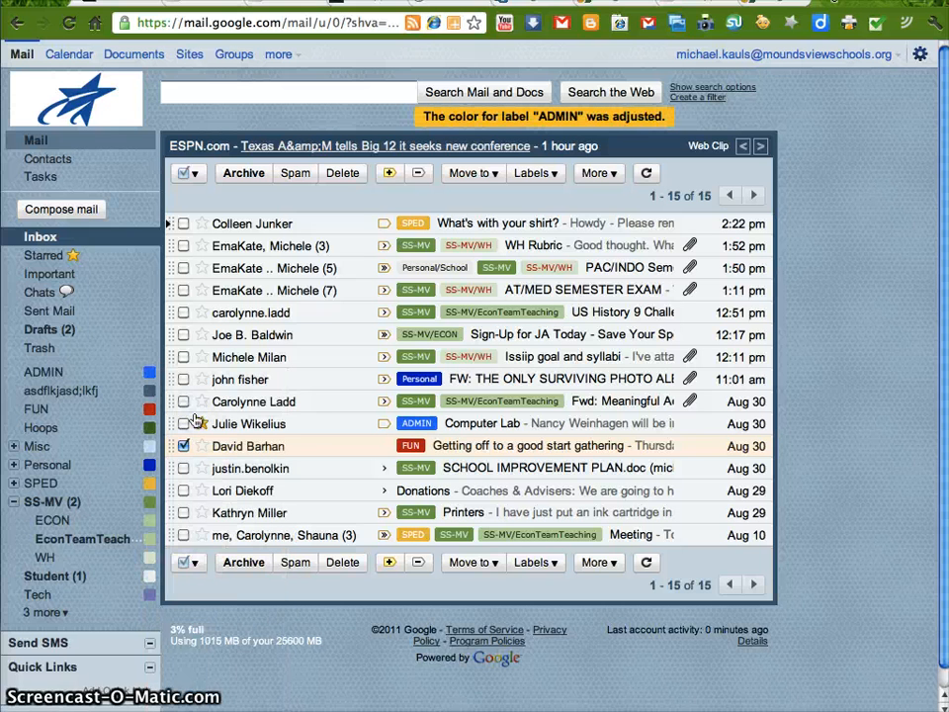
# View the messages under the ADMIN and FUN labels, and return to the inbox.
pyautogui.click(44, 374)
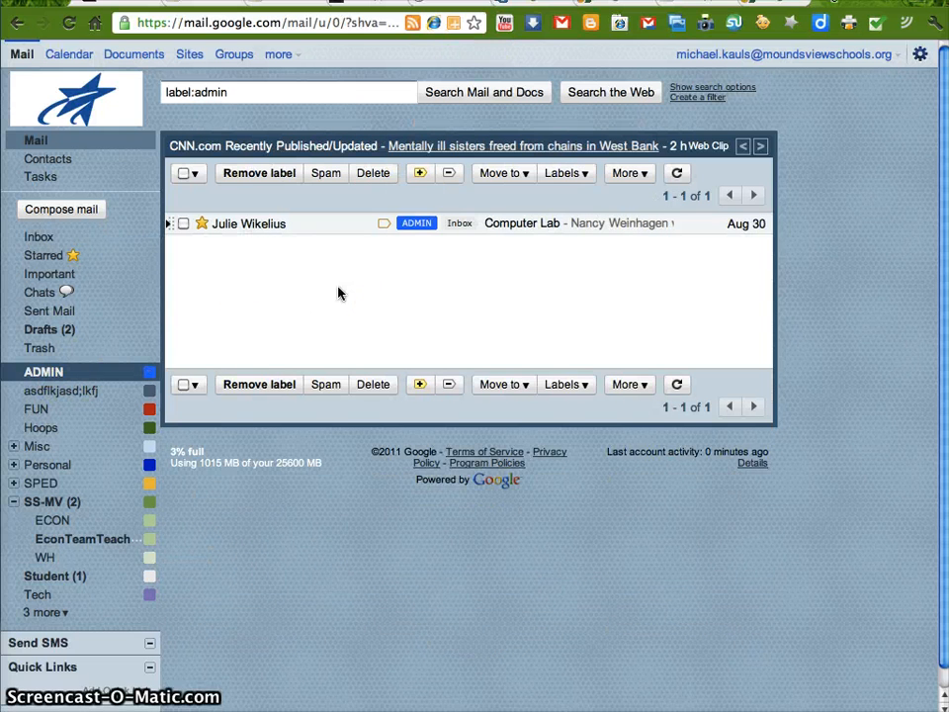
pyautogui.click(42, 412)
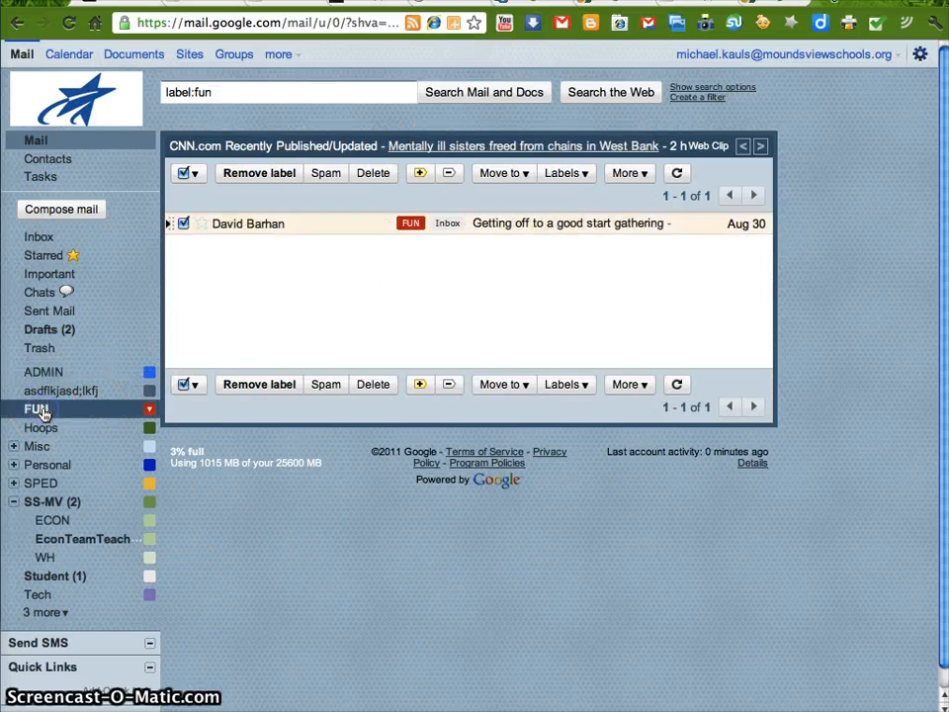
pyautogui.click(39, 239)
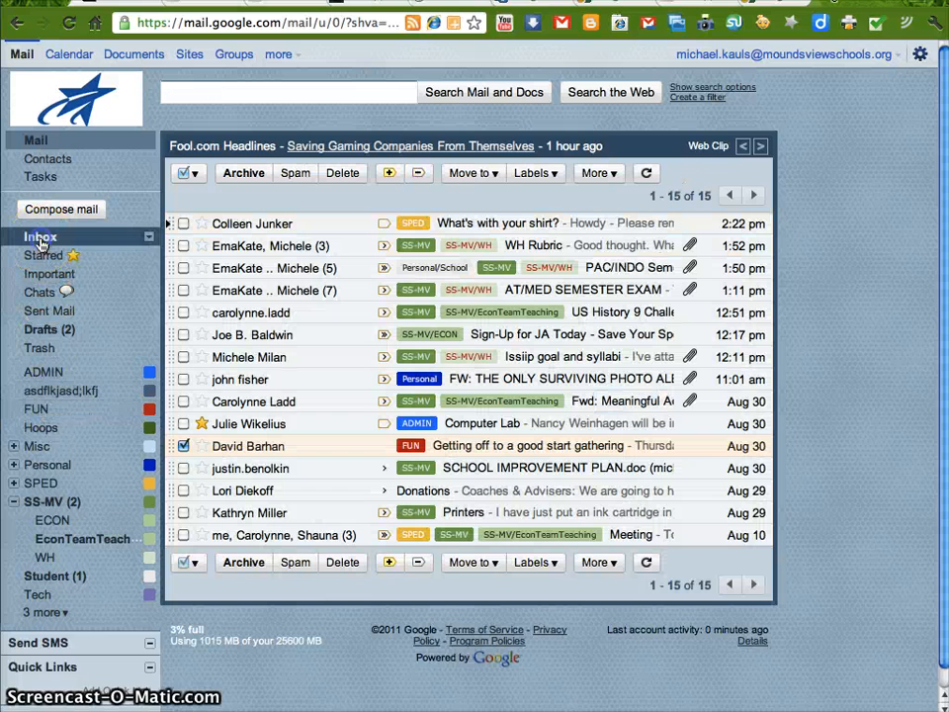